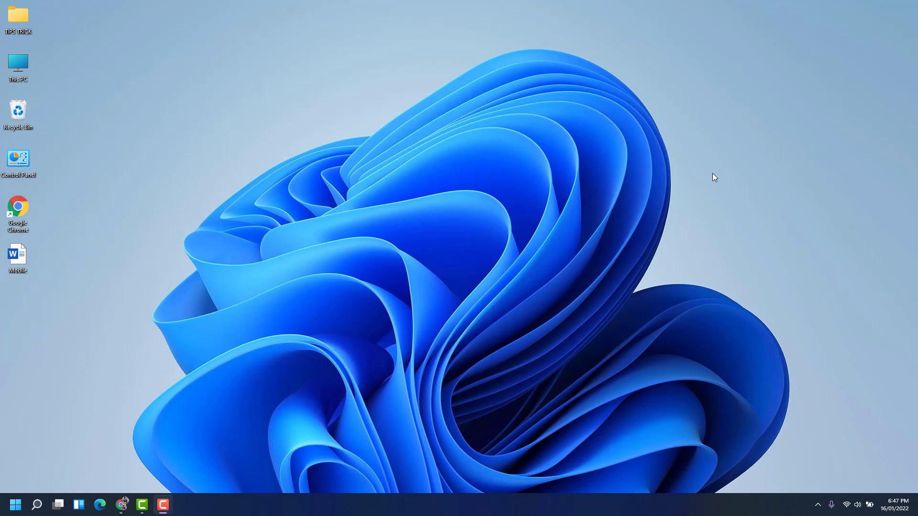
- Check the drives listed in This PC, including DATA (D:), and close the window
double_click(19, 65)
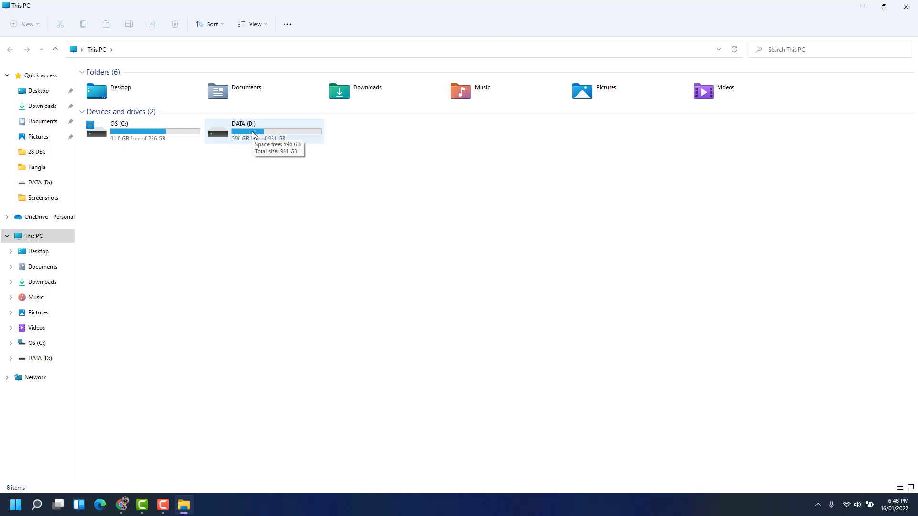
click(906, 7)
click(281, 174)
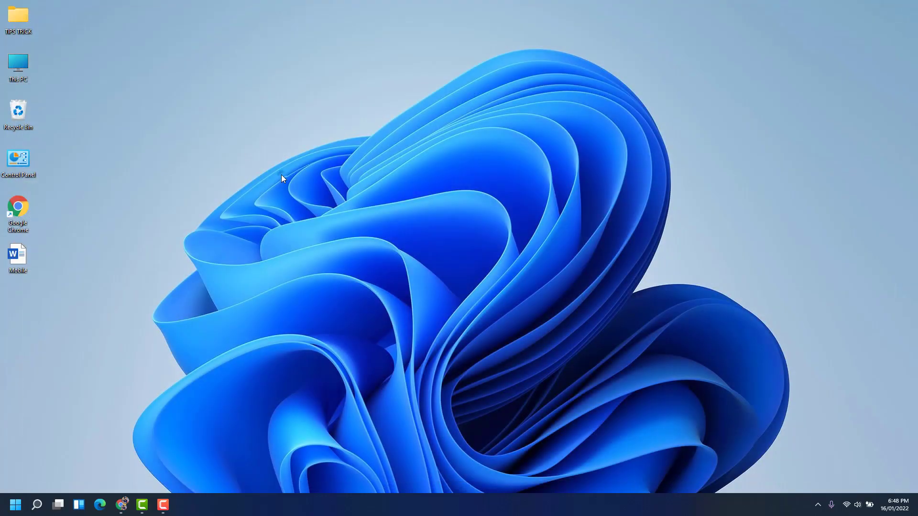
- Open Computer Management for This PC and show its Disk Management view
right_click(19, 64)
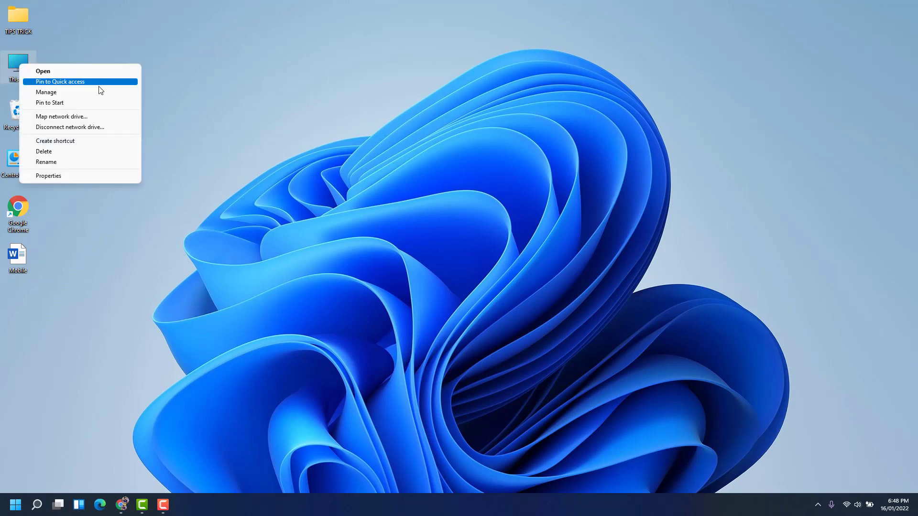
click(77, 92)
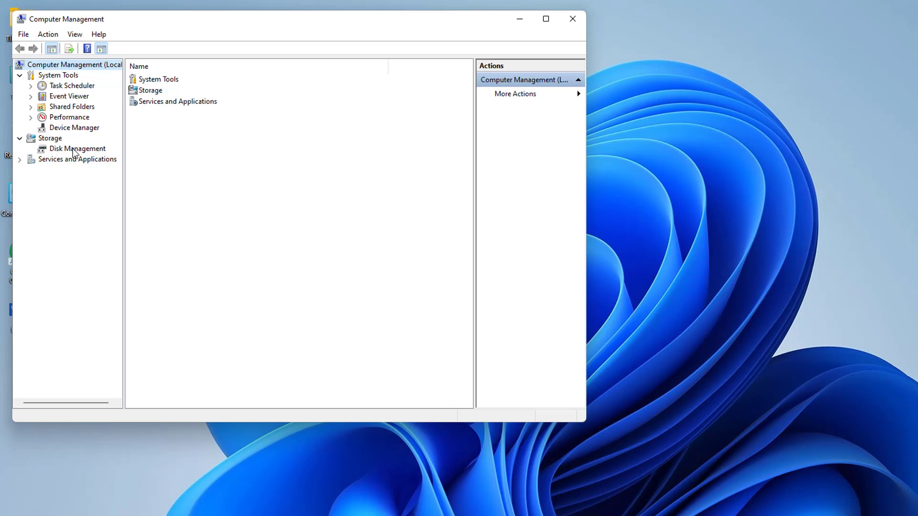
click(74, 149)
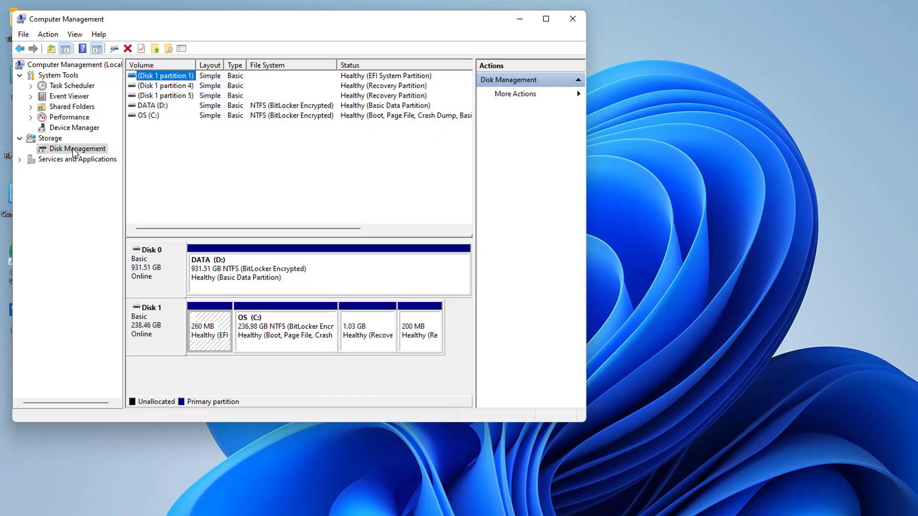
- Remove drive letter D: from the DATA volume, accept the removal, and close Computer Management
click(152, 106)
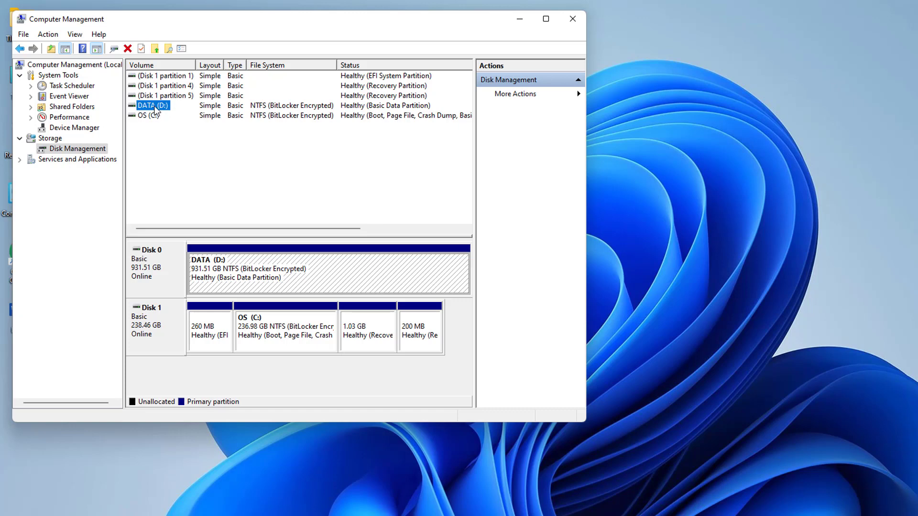
right_click(155, 110)
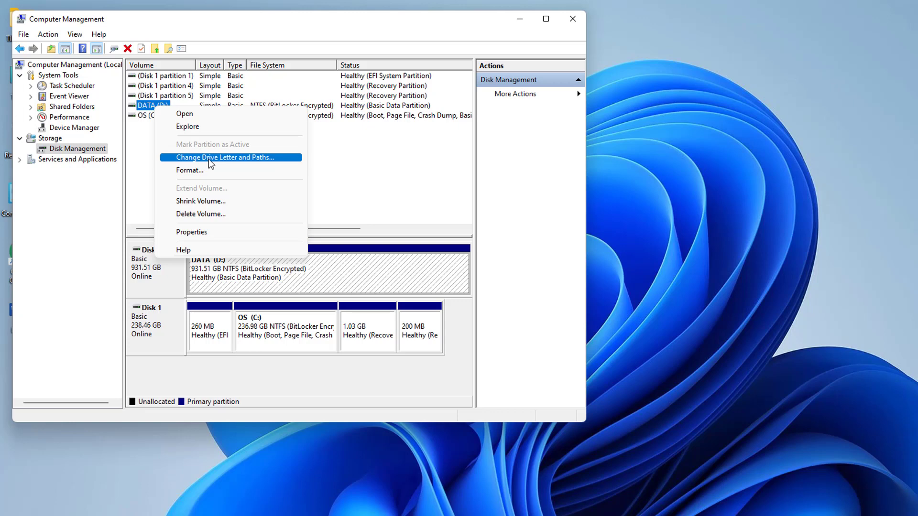
click(208, 158)
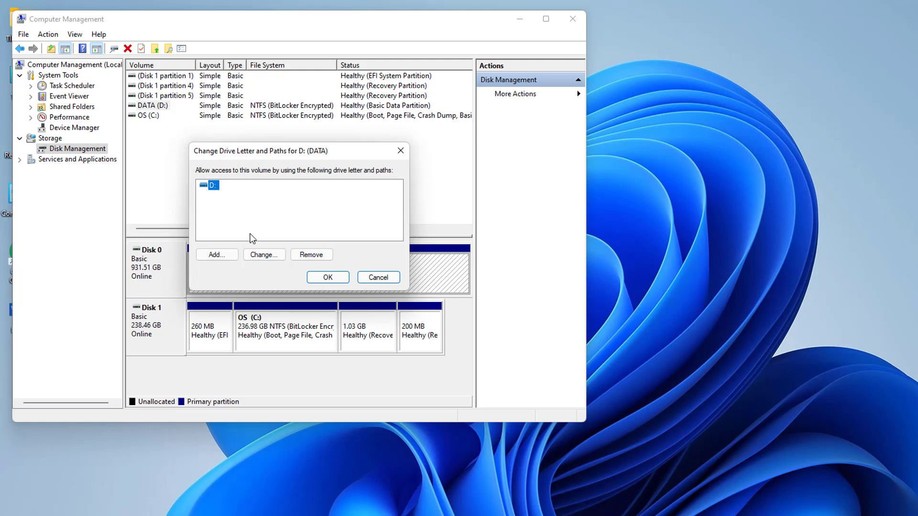
click(315, 256)
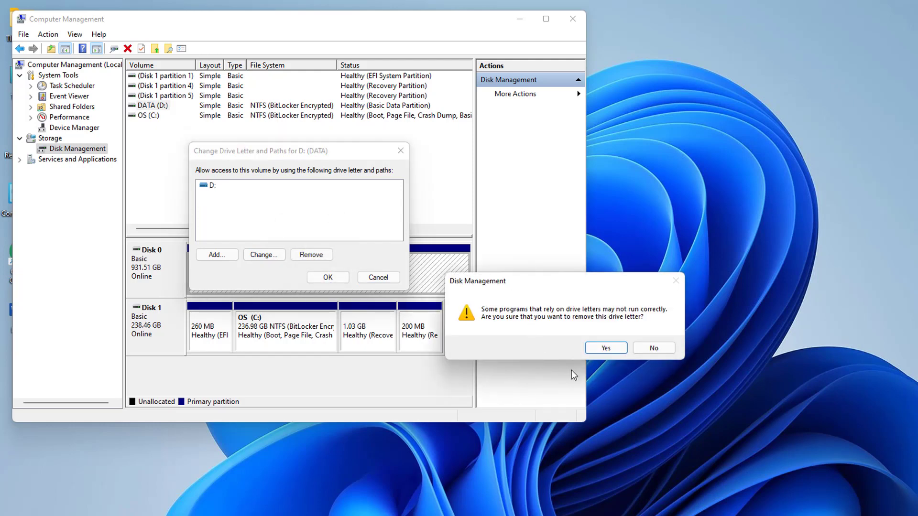
click(600, 349)
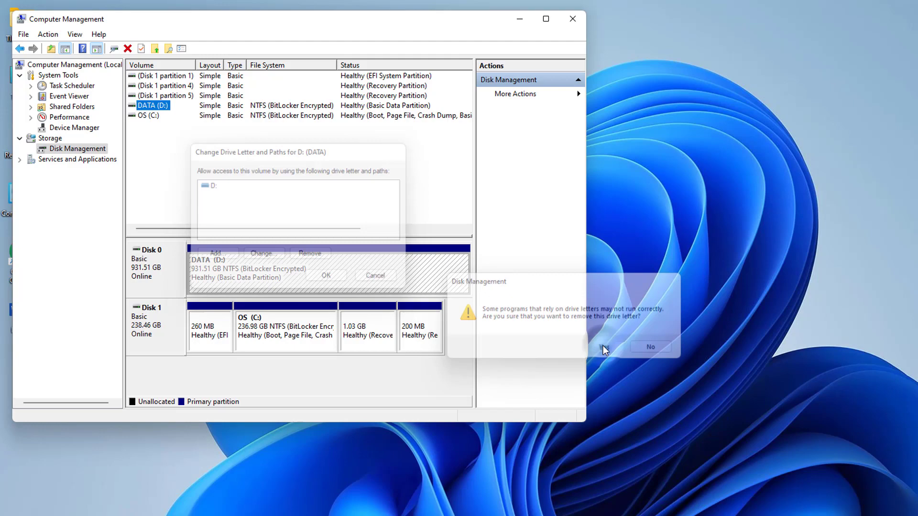
click(567, 21)
- Refresh the desktop and check This PC for whether the DATA drive is still listed
right_click(471, 142)
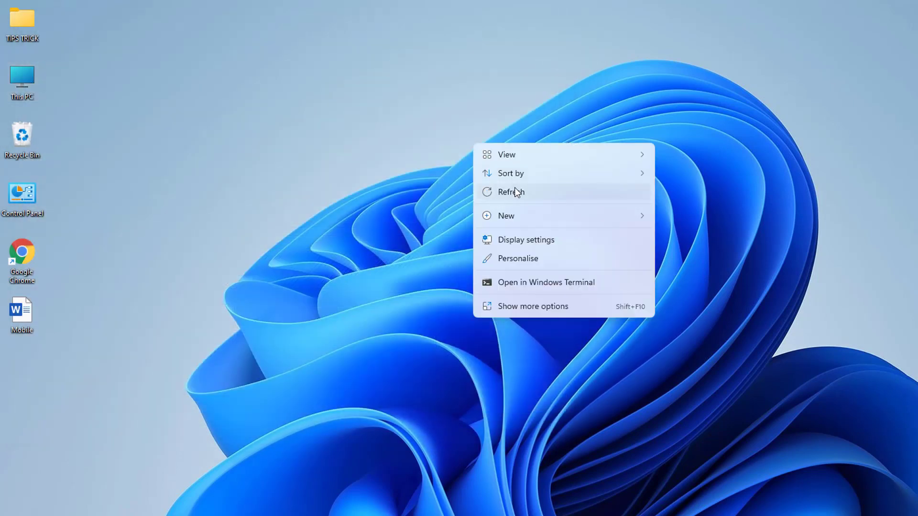
click(515, 191)
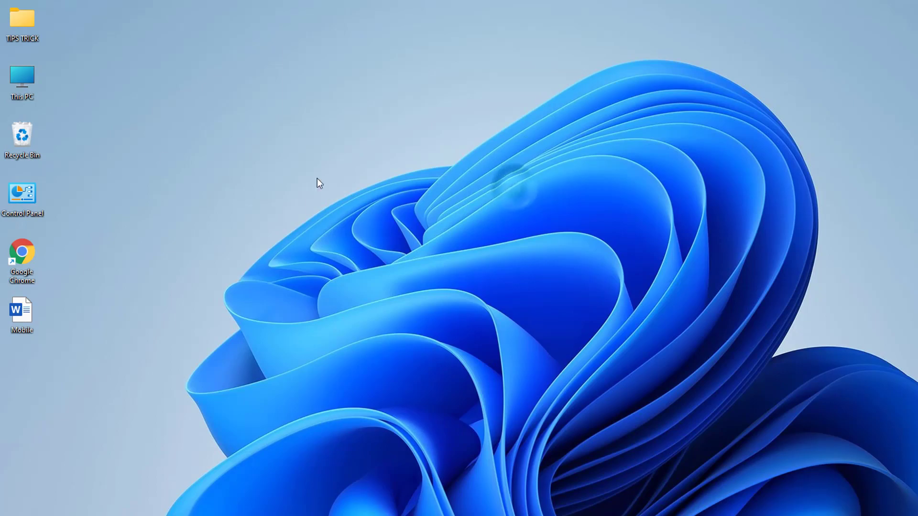
double_click(26, 87)
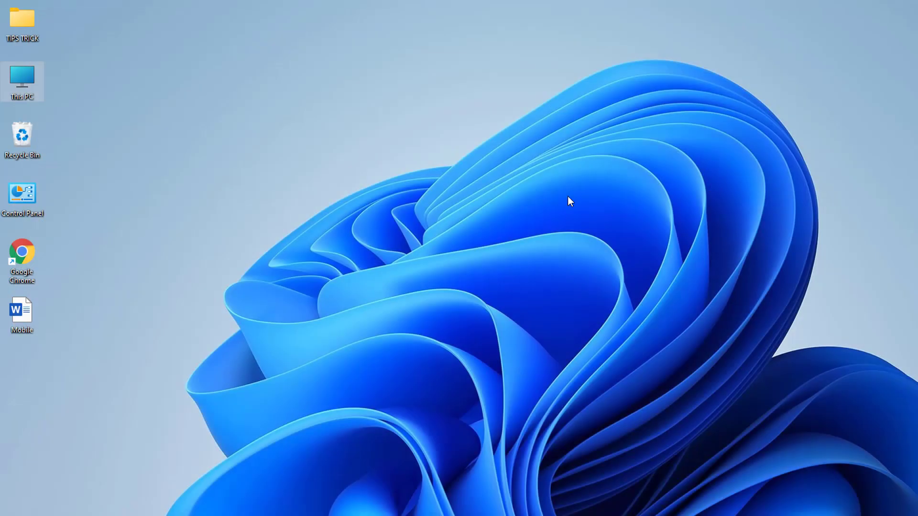
right_click(497, 190)
click(521, 244)
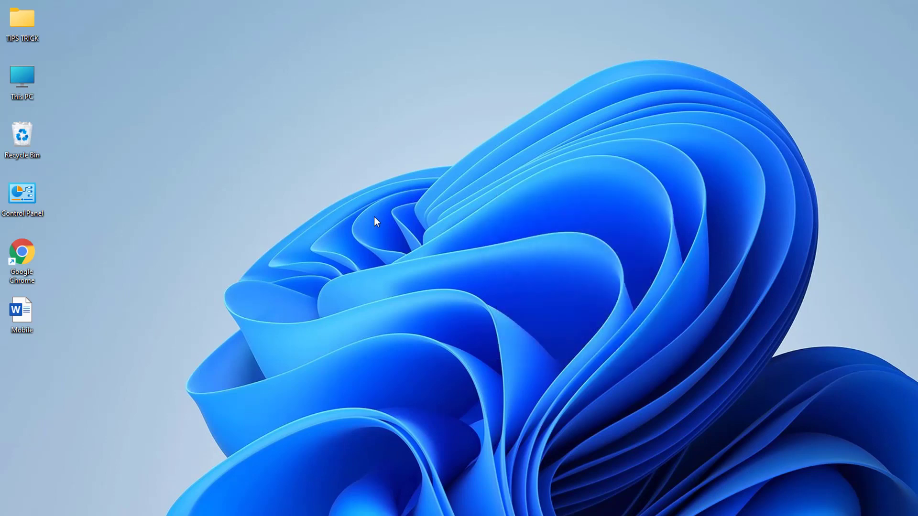
- Reopen Computer Management for This PC and go to Disk Management
right_click(22, 76)
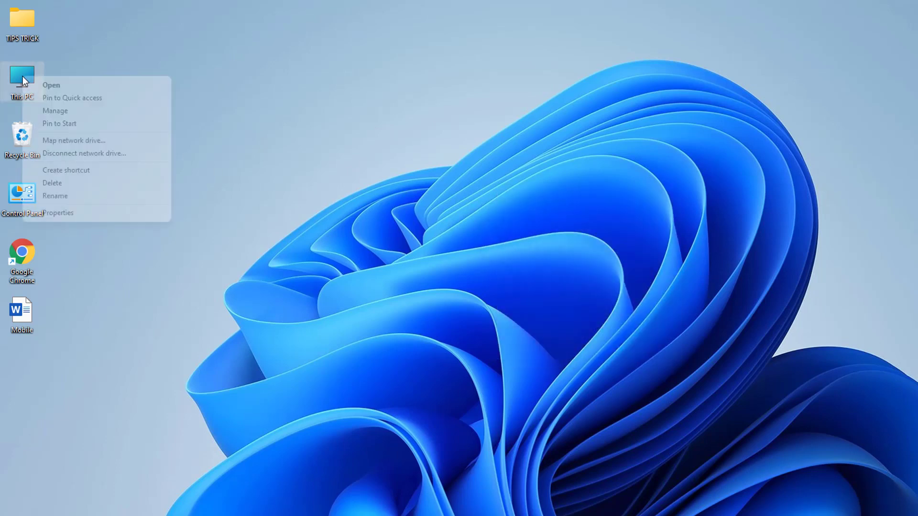
click(52, 110)
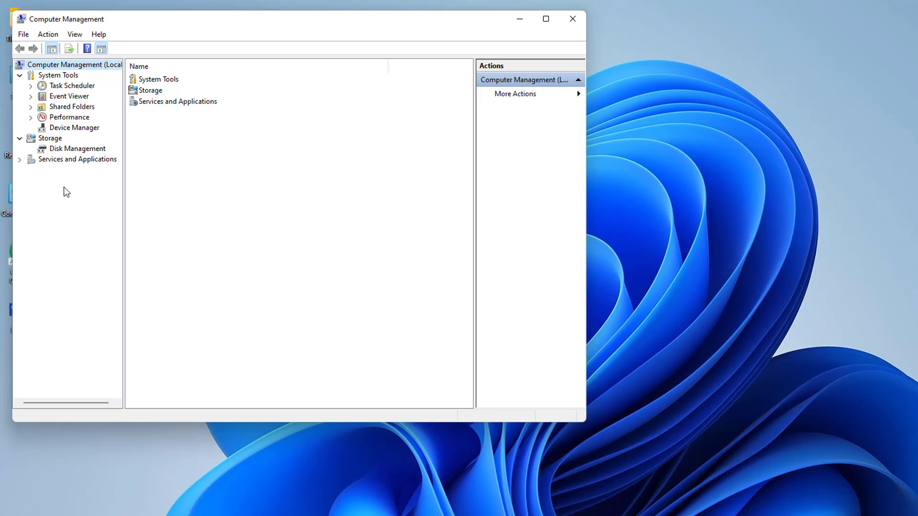
click(76, 153)
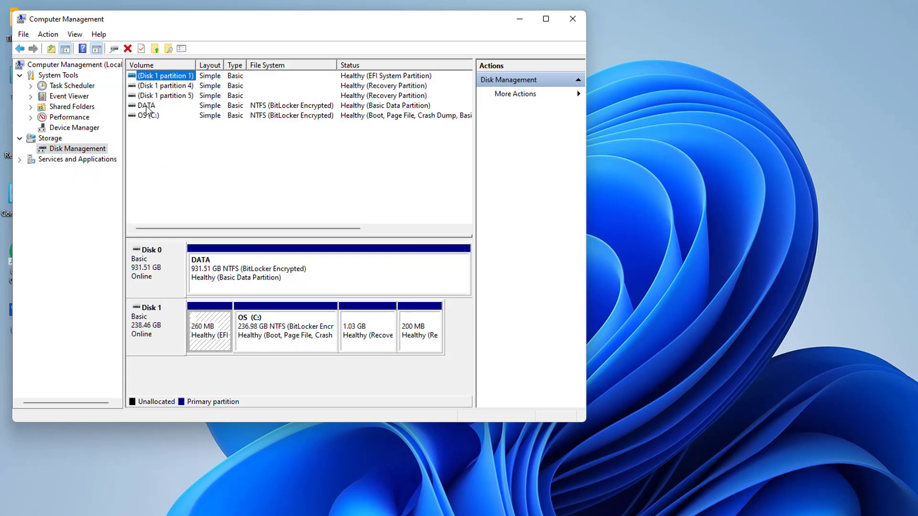
- Assign drive letter D to the DATA volume on Disk 0 and close Computer Management
click(147, 107)
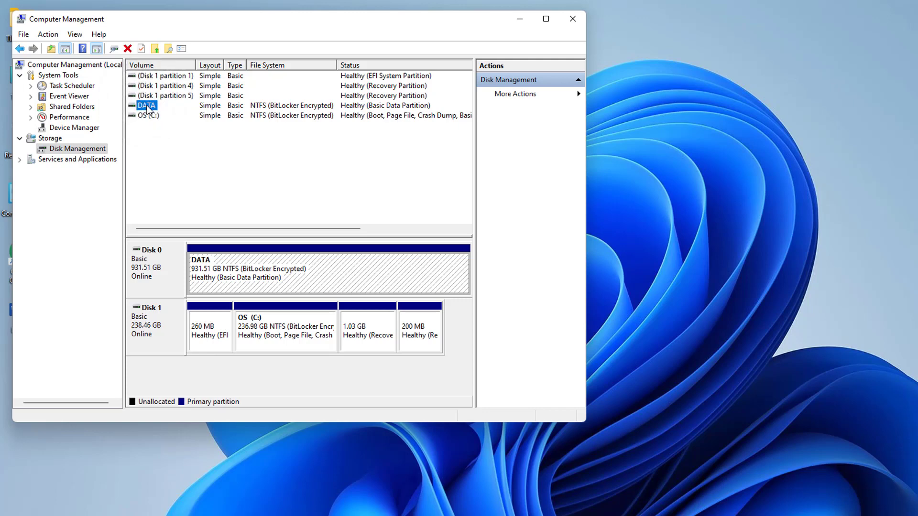
right_click(148, 109)
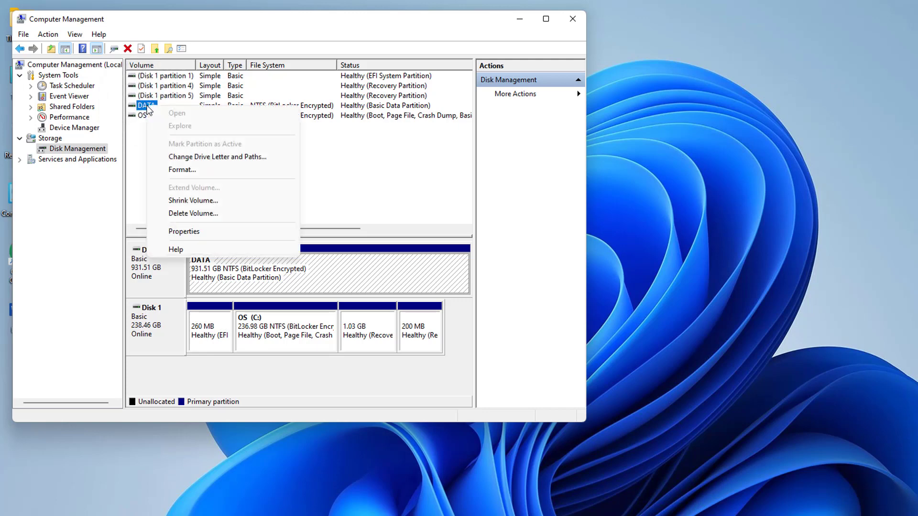
click(215, 158)
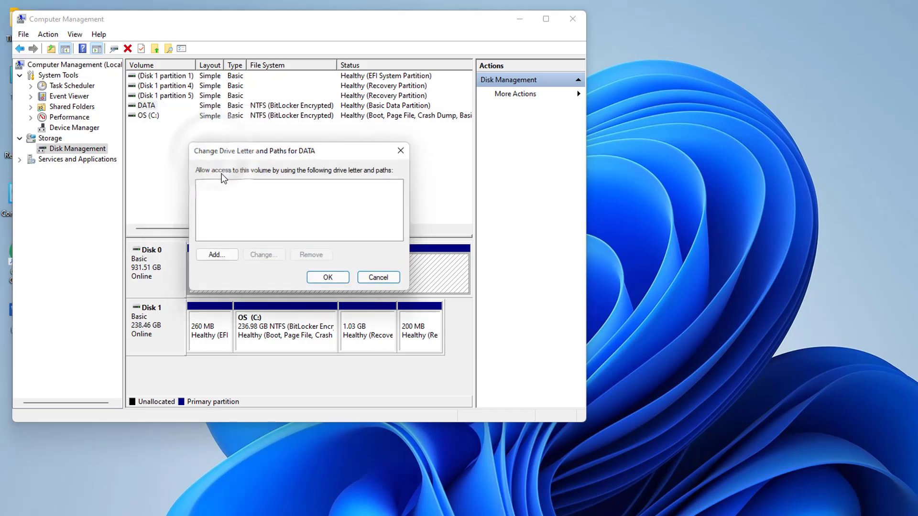
click(206, 257)
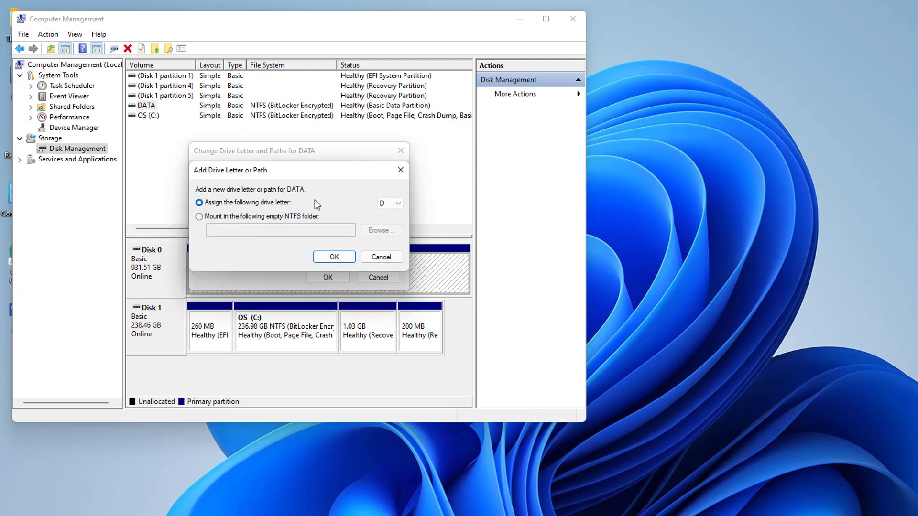
click(400, 203)
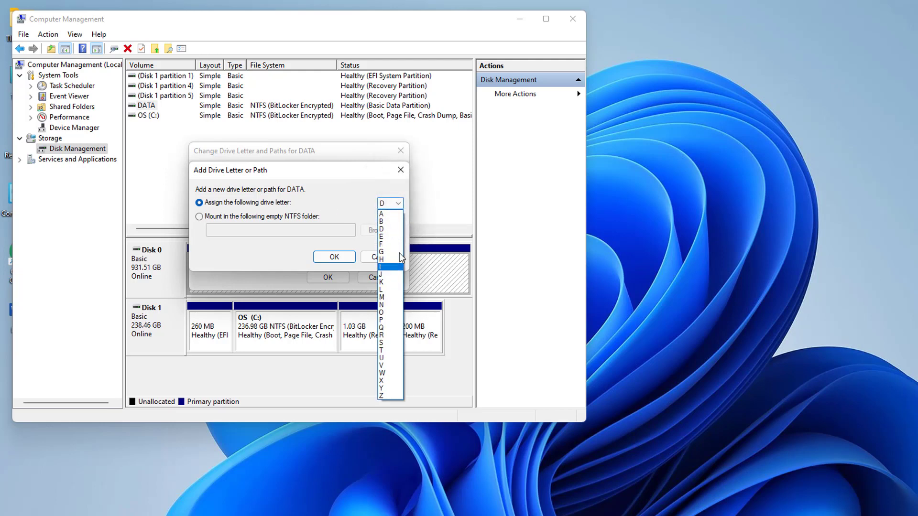
click(394, 229)
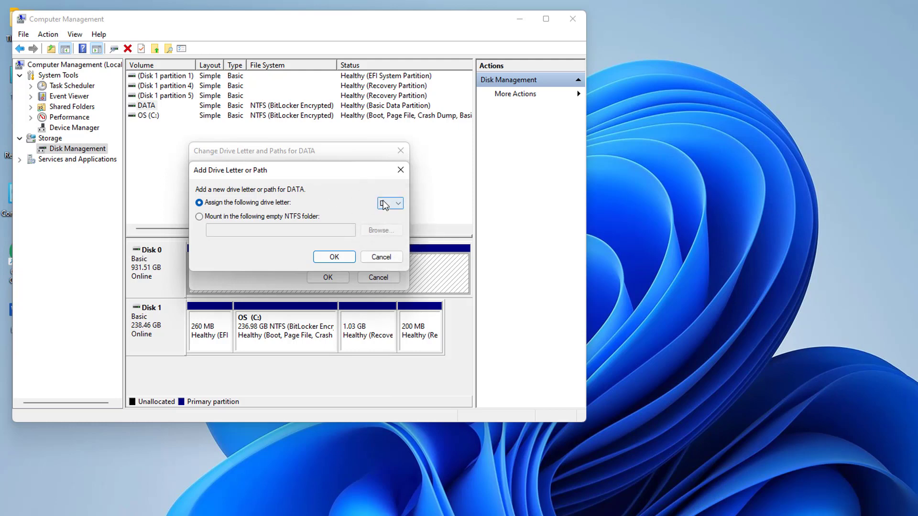
click(328, 256)
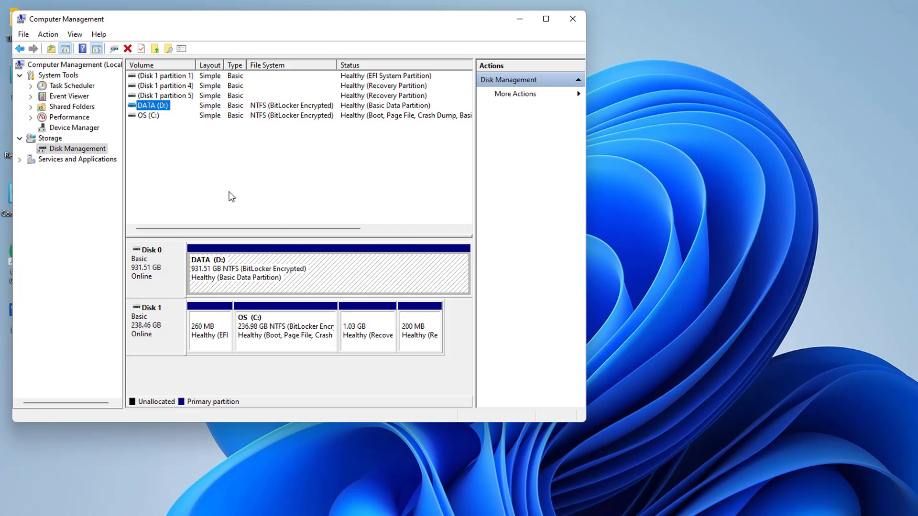
click(572, 20)
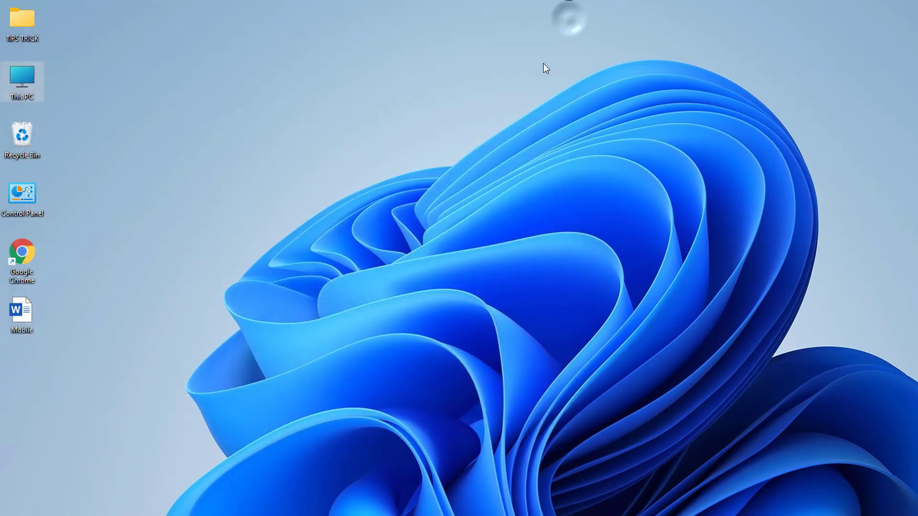
- Refresh the desktop and open This PC to check that the DATA drive is listed again
right_click(444, 114)
click(474, 158)
right_click(471, 136)
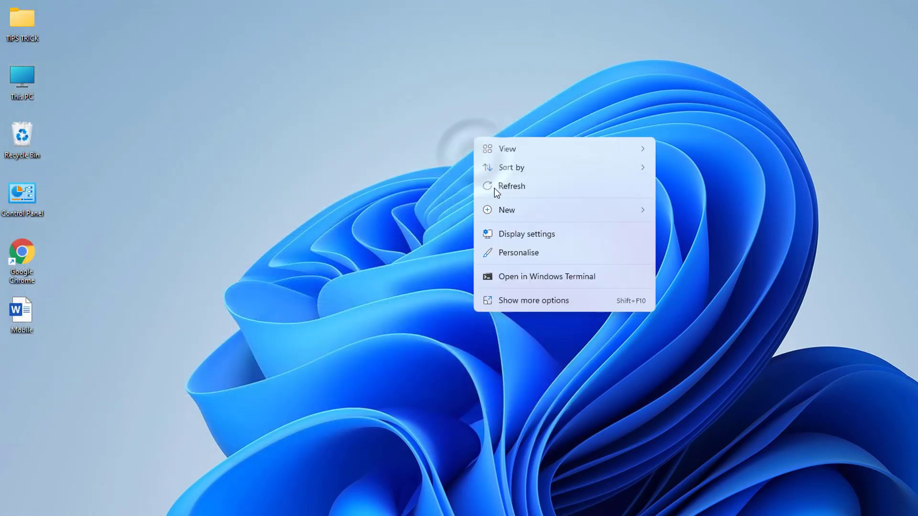
click(495, 187)
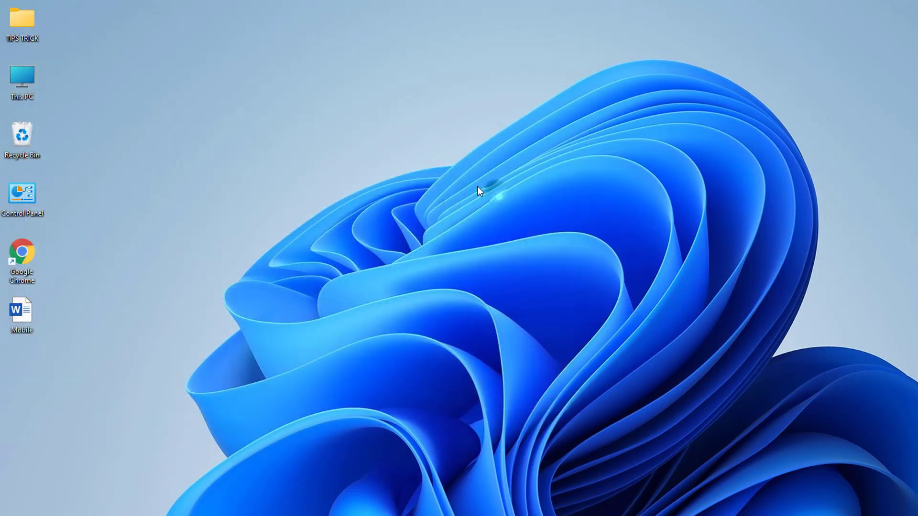
double_click(19, 79)
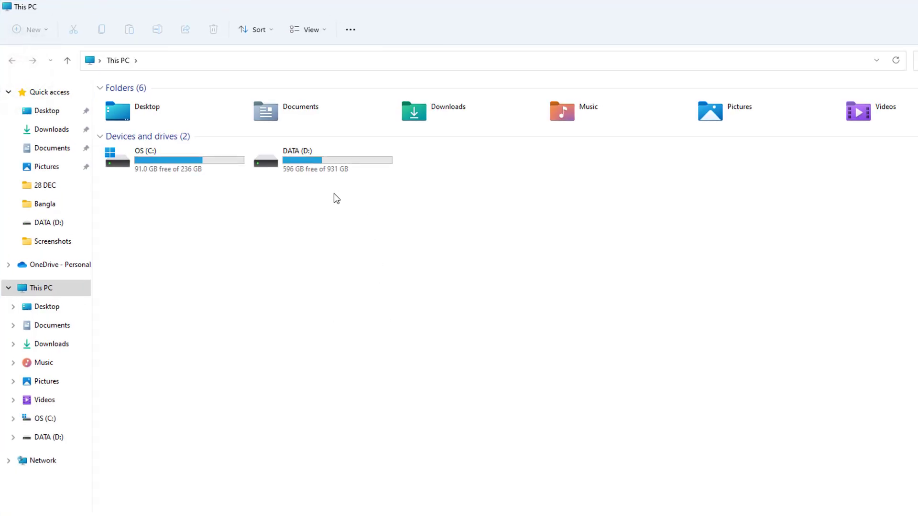